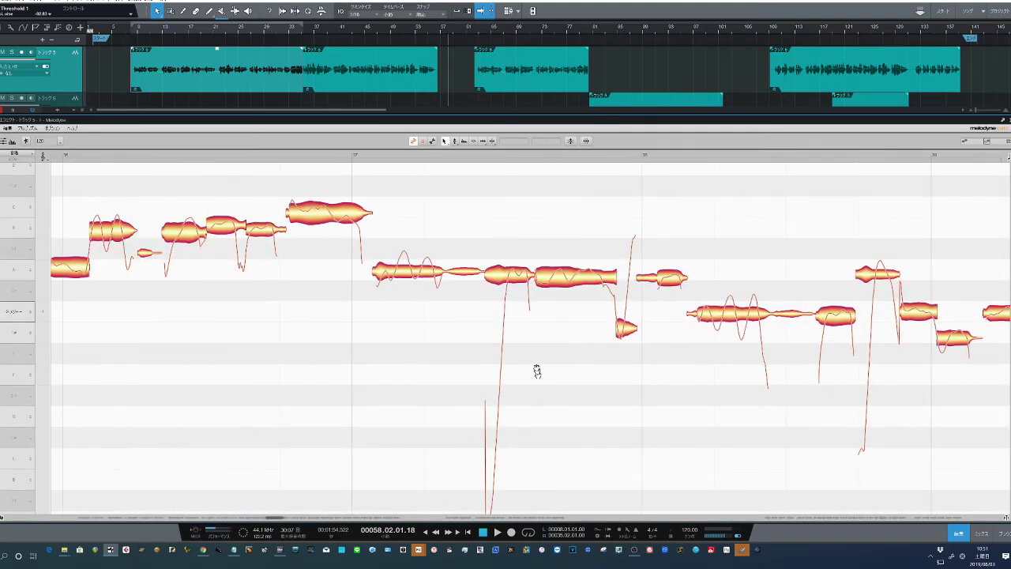
# Step: Examine the wavering pitch curves of the long notes around bars 33 to 35 and play the phrase back from bar 34
pyautogui.moveTo(192, 311); pyautogui.dragTo(627, 324)
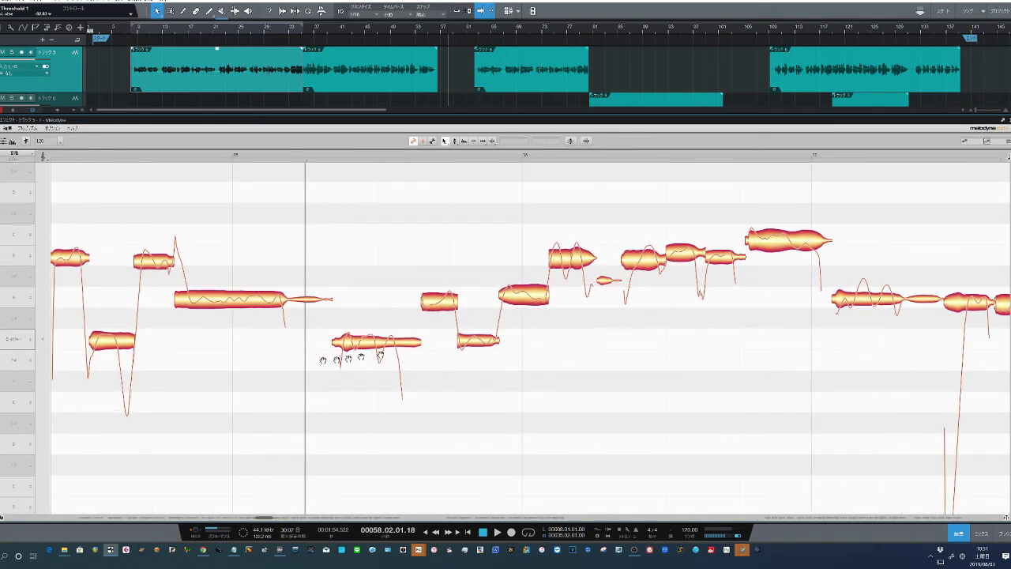
pyautogui.moveTo(210, 350); pyautogui.dragTo(532, 327)
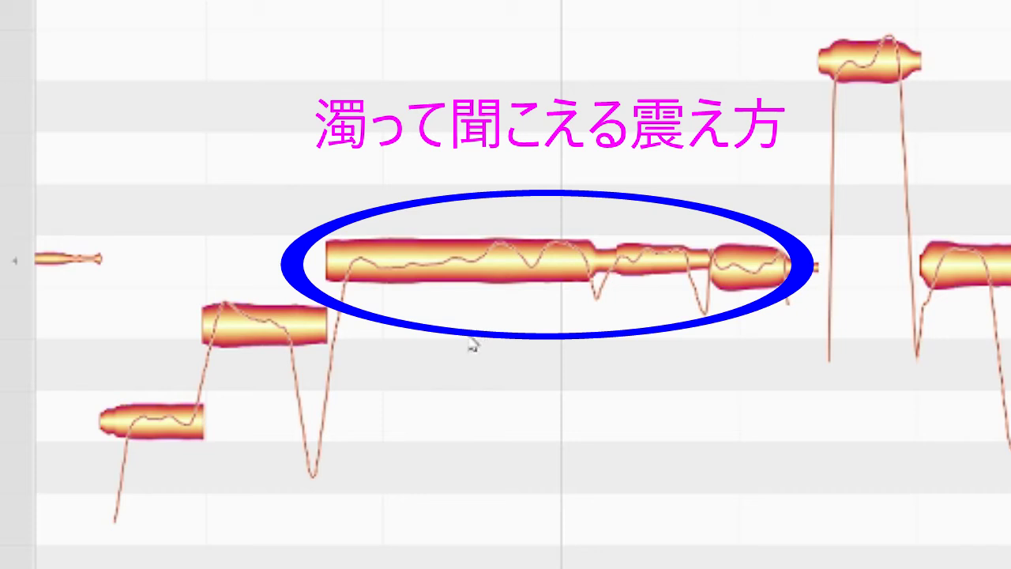
pyautogui.moveTo(453, 323); pyautogui.dragTo(616, 313)
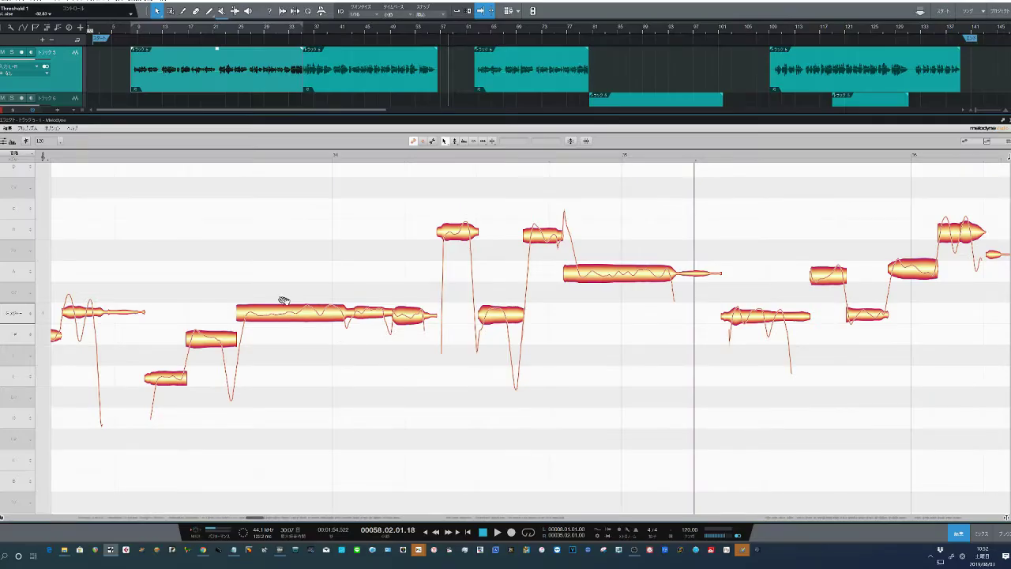
pyautogui.moveTo(293, 342); pyautogui.dragTo(401, 345)
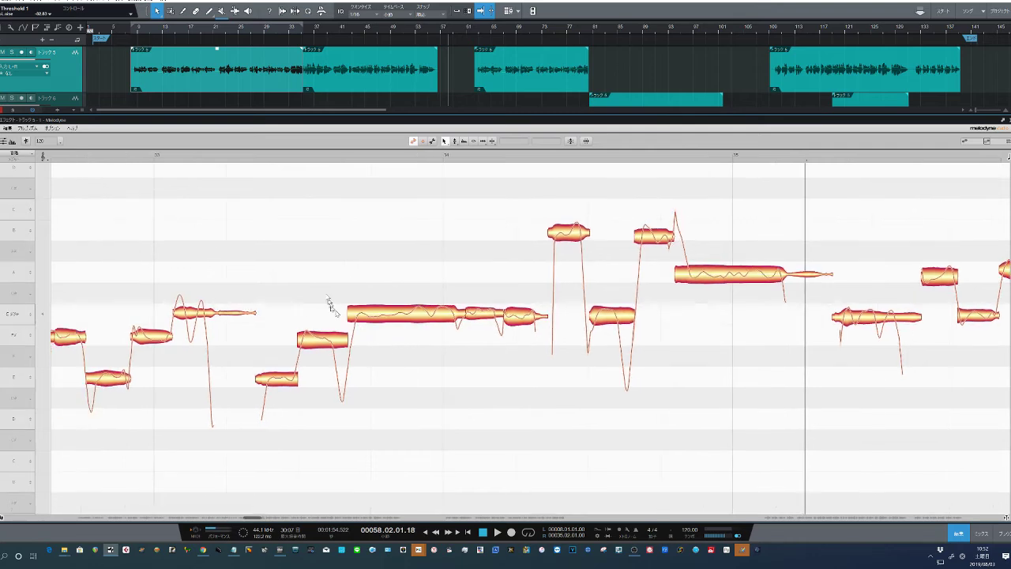
pyautogui.doubleClick(289, 256)
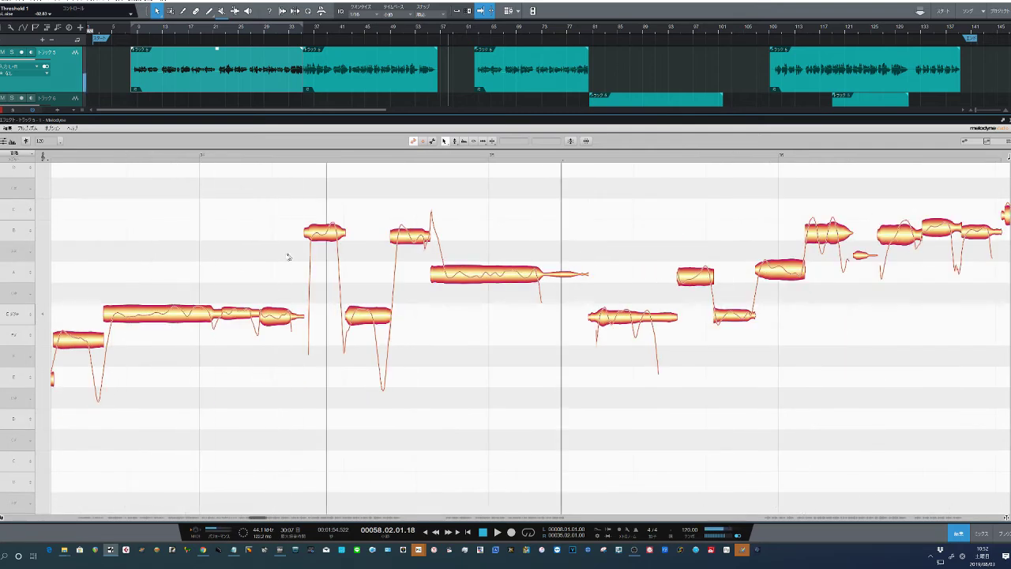
pyautogui.press('space')
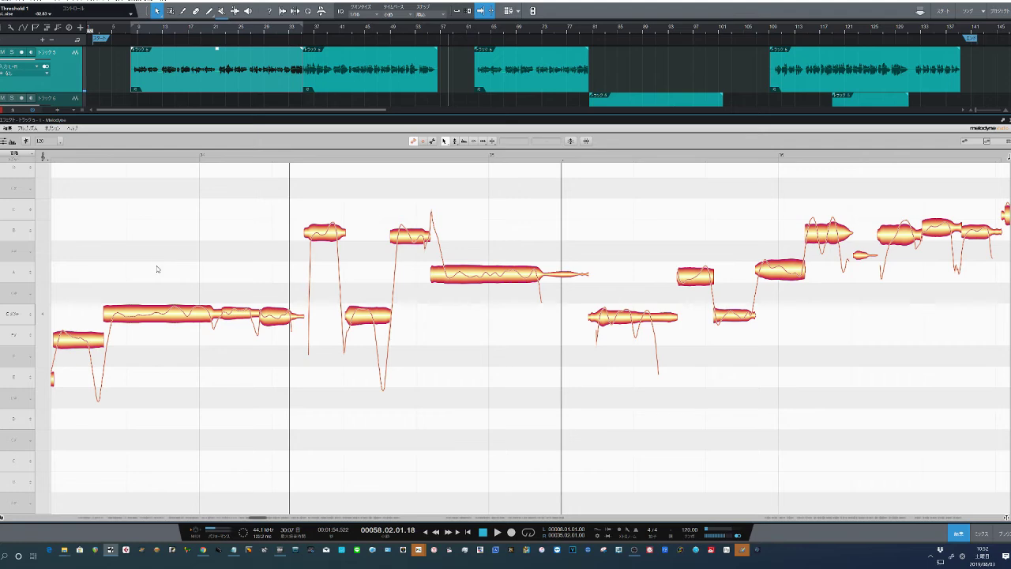
# Step: Split the second long A note in bar 30 just after its pitch dip and play the phrase back
pyautogui.moveTo(158, 266); pyautogui.dragTo(474, 266)
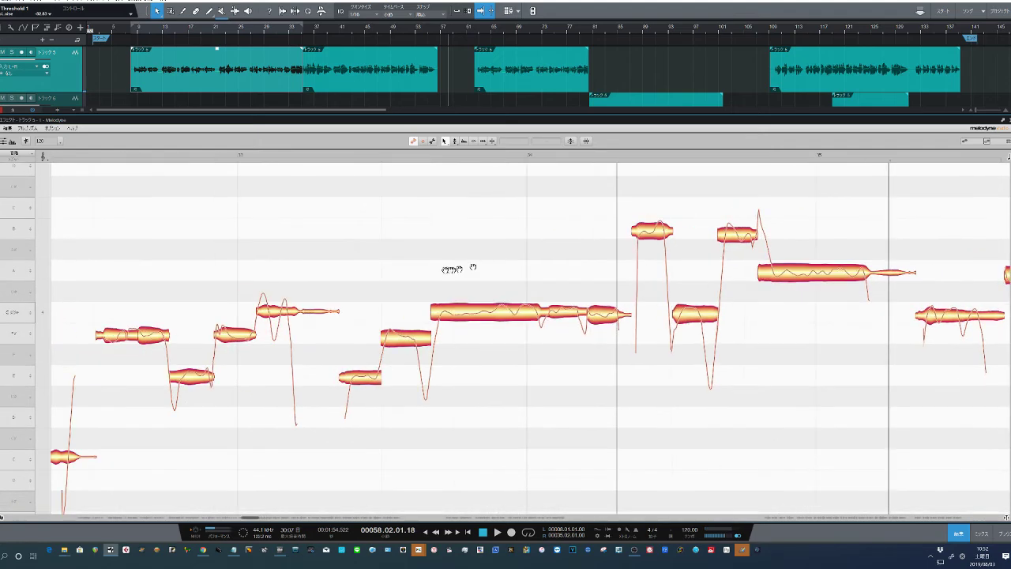
pyautogui.moveTo(203, 252); pyautogui.dragTo(727, 232)
pyautogui.moveTo(232, 243); pyautogui.dragTo(564, 255)
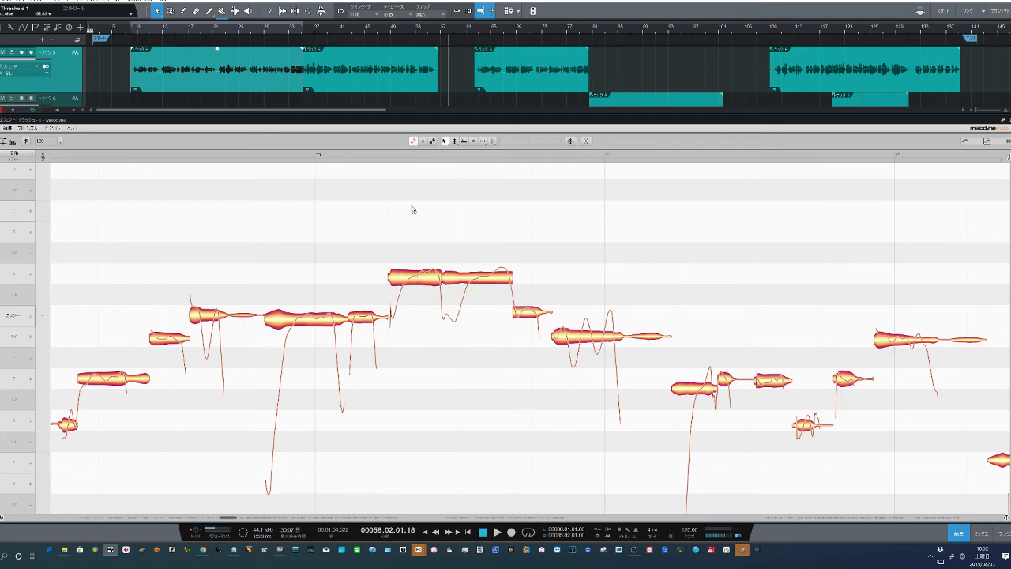
pyautogui.click(492, 142)
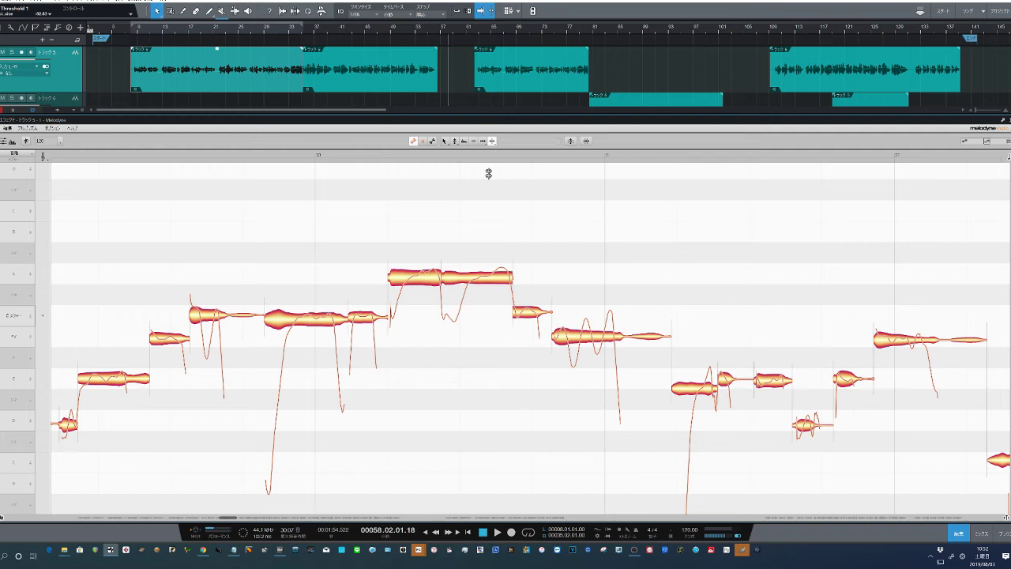
pyautogui.click(463, 277)
pyautogui.doubleClick(463, 276)
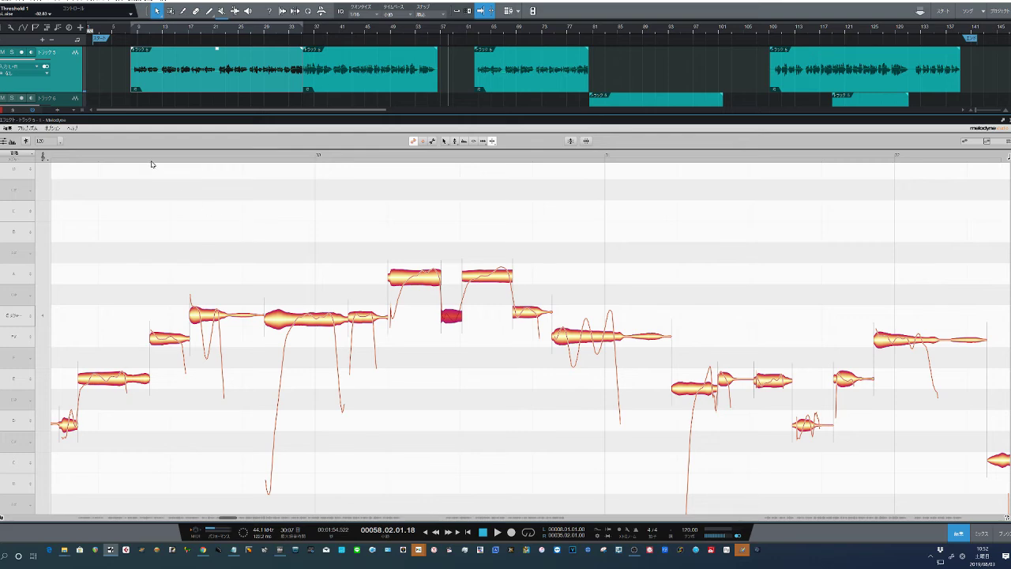
pyautogui.moveTo(278, 229); pyautogui.dragTo(375, 198)
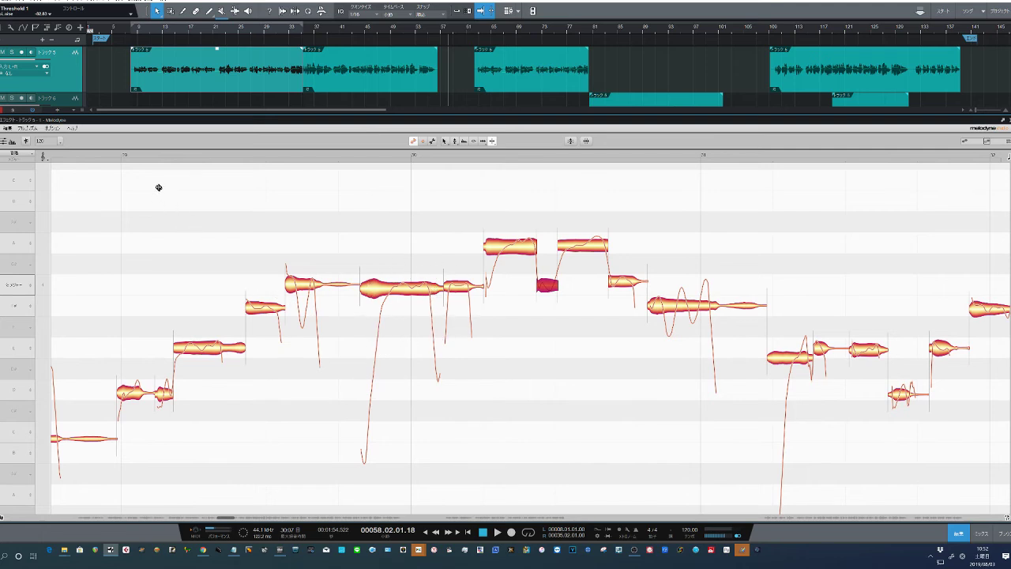
pyautogui.click(133, 188)
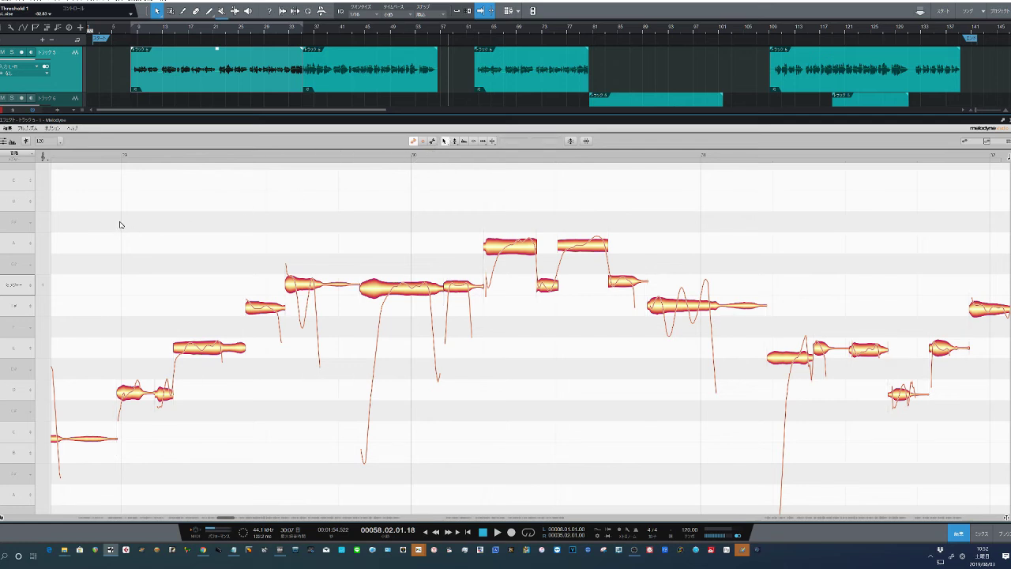
pyautogui.press('space')
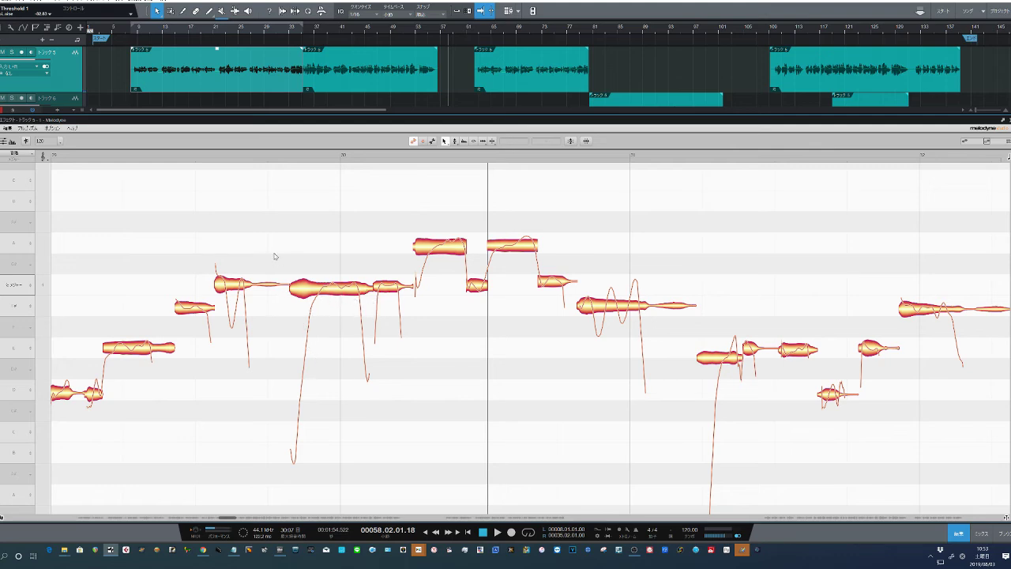
# Step: Examine the pitch curves of the vocal notes from bar 30 back to bar 24
pyautogui.moveTo(199, 243); pyautogui.dragTo(448, 245)
pyautogui.moveTo(237, 255); pyautogui.dragTo(453, 273)
pyautogui.moveTo(327, 252); pyautogui.dragTo(440, 238)
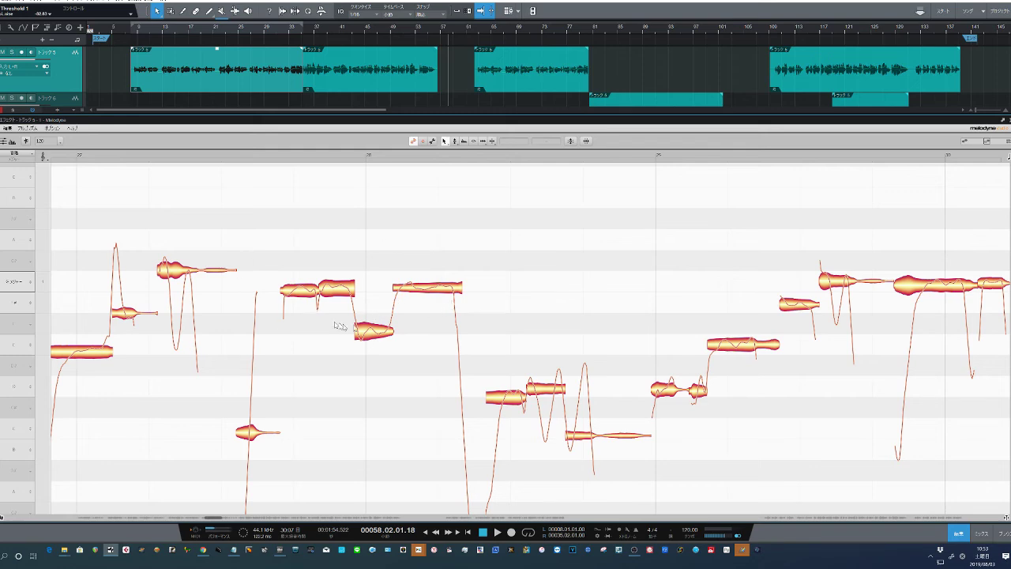
pyautogui.moveTo(308, 227); pyautogui.dragTo(435, 230)
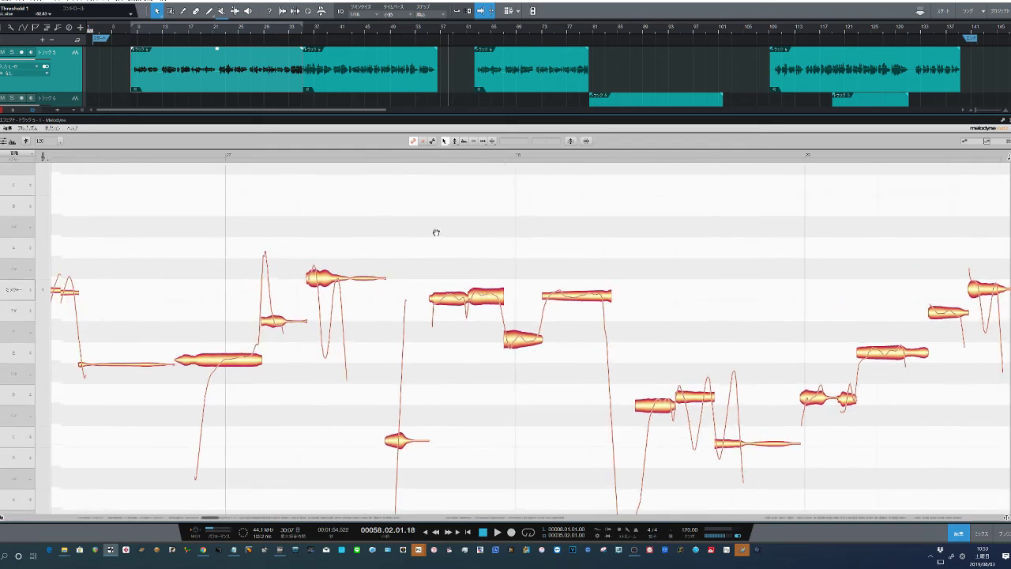
pyautogui.moveTo(295, 233); pyautogui.dragTo(390, 220)
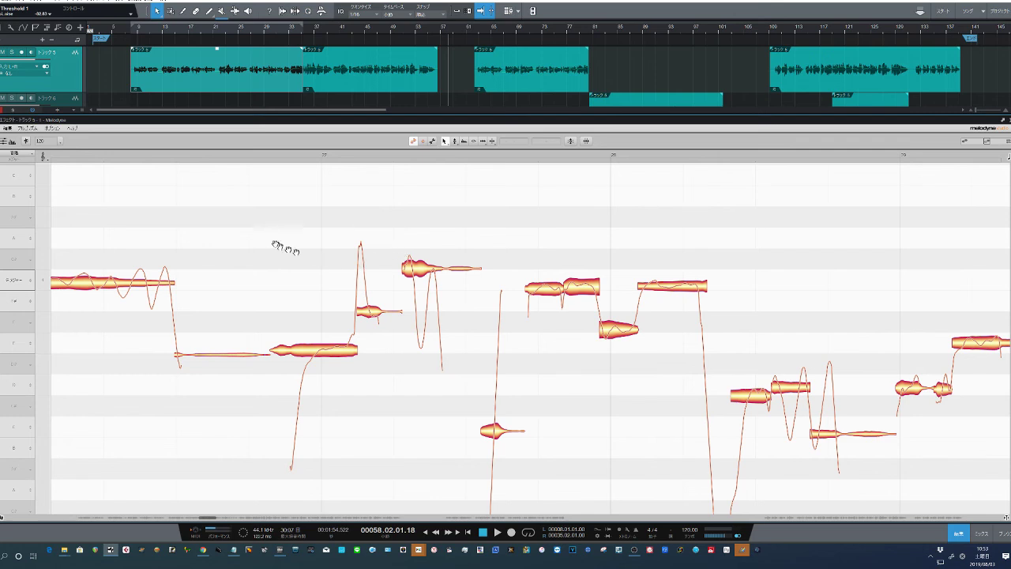
pyautogui.moveTo(277, 237); pyautogui.dragTo(412, 242)
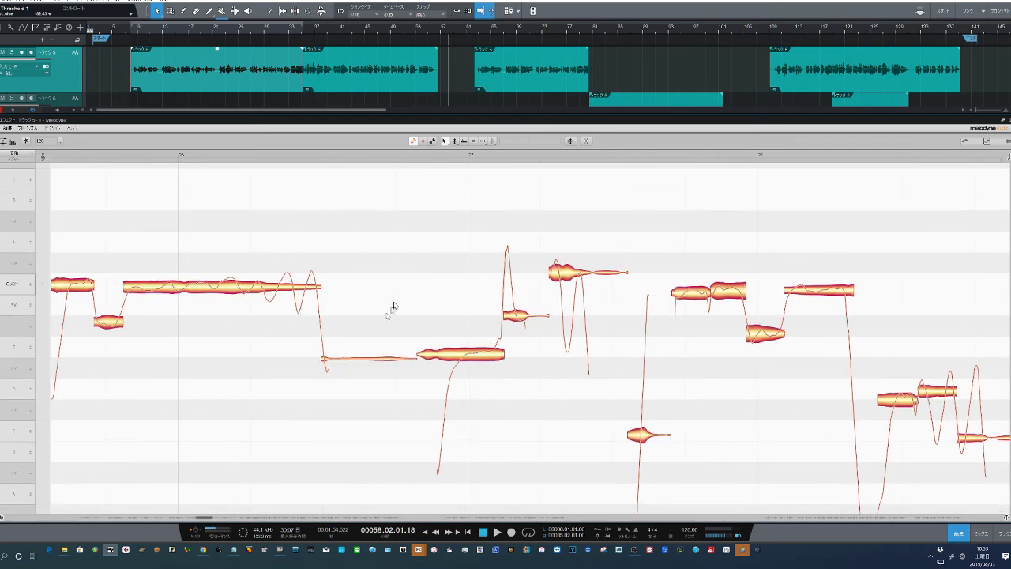
pyautogui.moveTo(181, 220); pyautogui.dragTo(400, 231)
pyautogui.moveTo(465, 232); pyautogui.dragTo(526, 228)
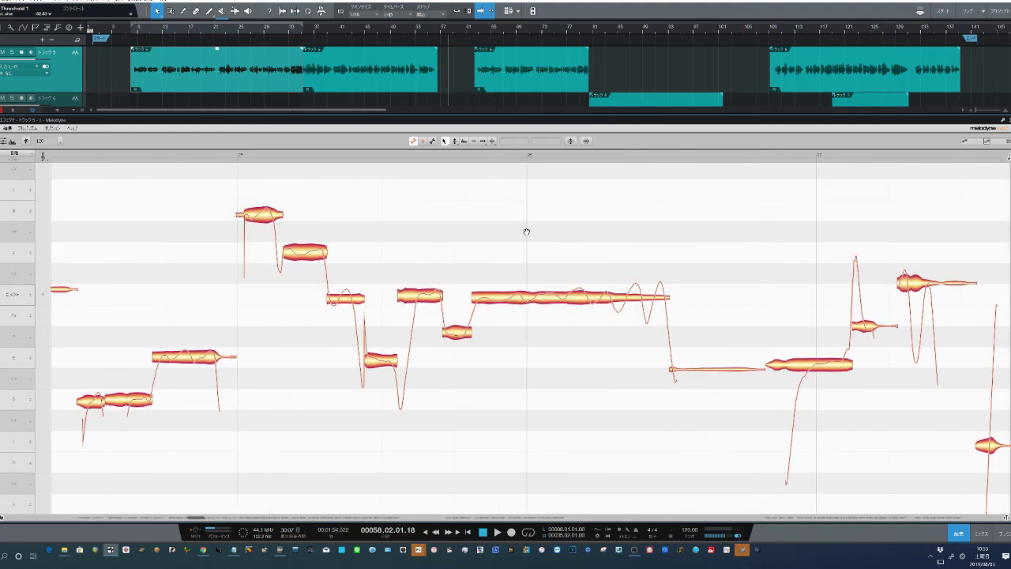
pyautogui.moveTo(361, 229); pyautogui.dragTo(536, 235)
pyautogui.moveTo(254, 246); pyautogui.dragTo(438, 250)
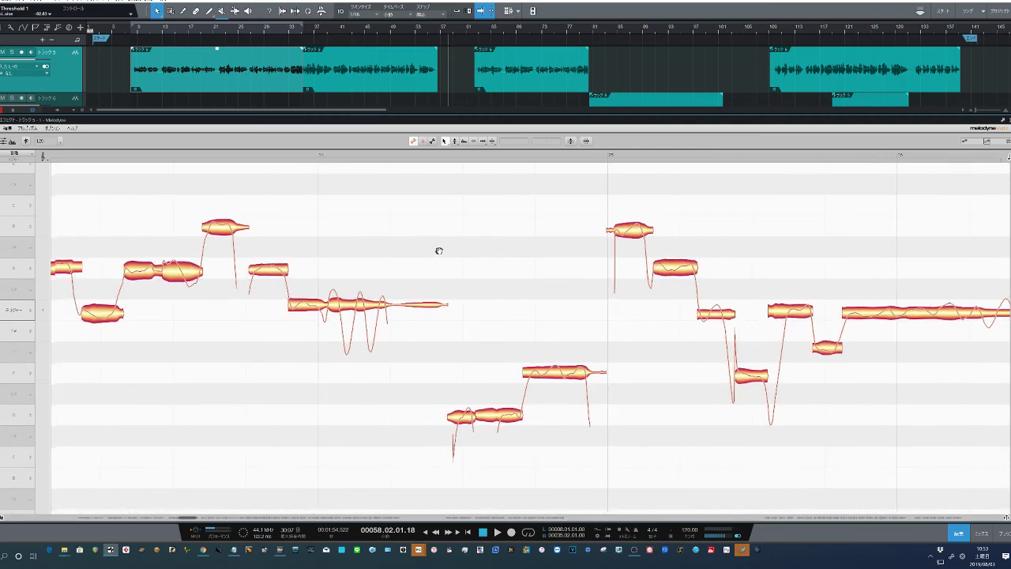
# Step: Try raising the pitch of the wavering long note at bar 24 slightly, and move it back down
pyautogui.click(364, 311)
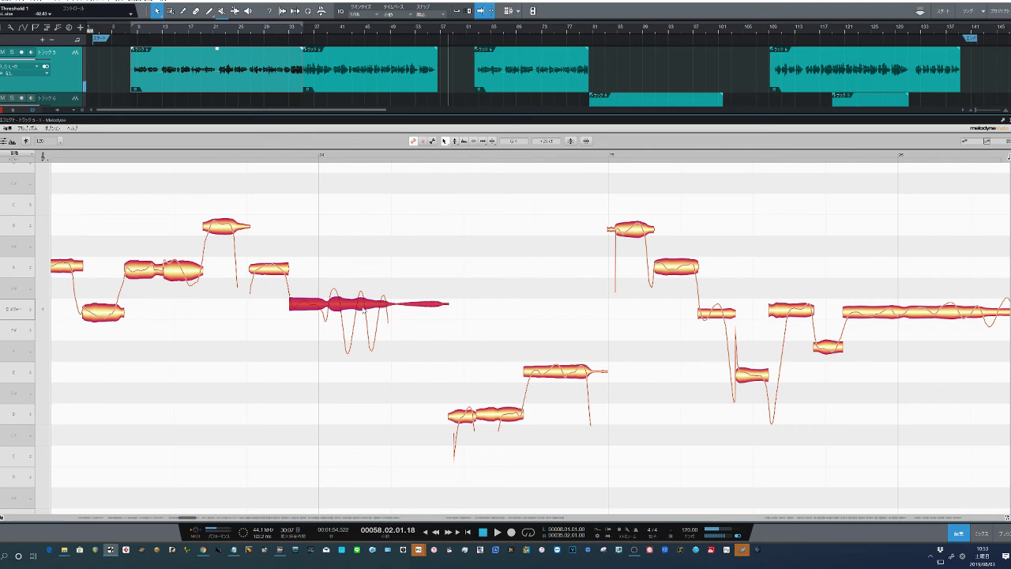
pyautogui.moveTo(364, 311); pyautogui.dragTo(364, 301)
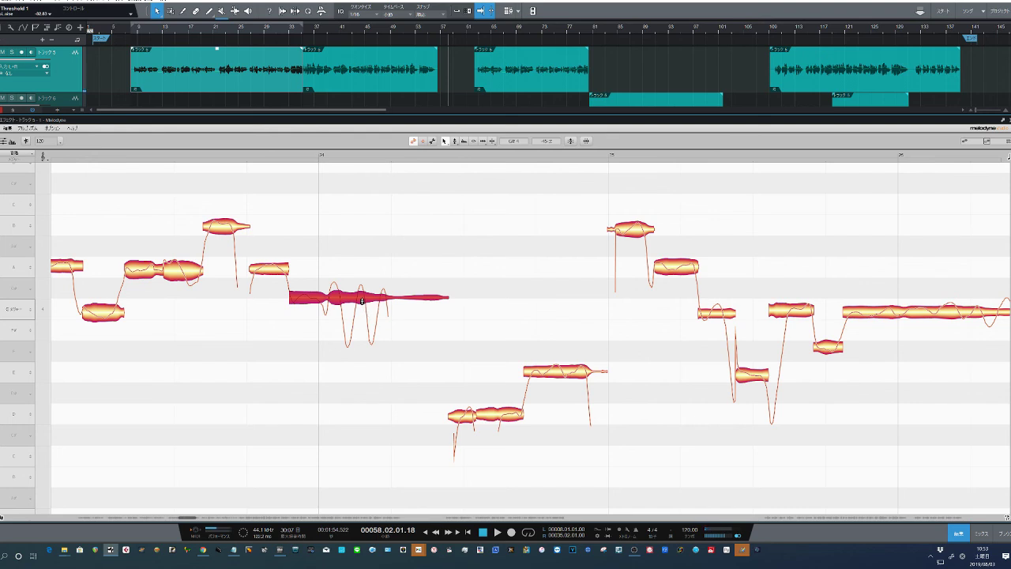
pyautogui.moveTo(362, 301); pyautogui.dragTo(362, 306)
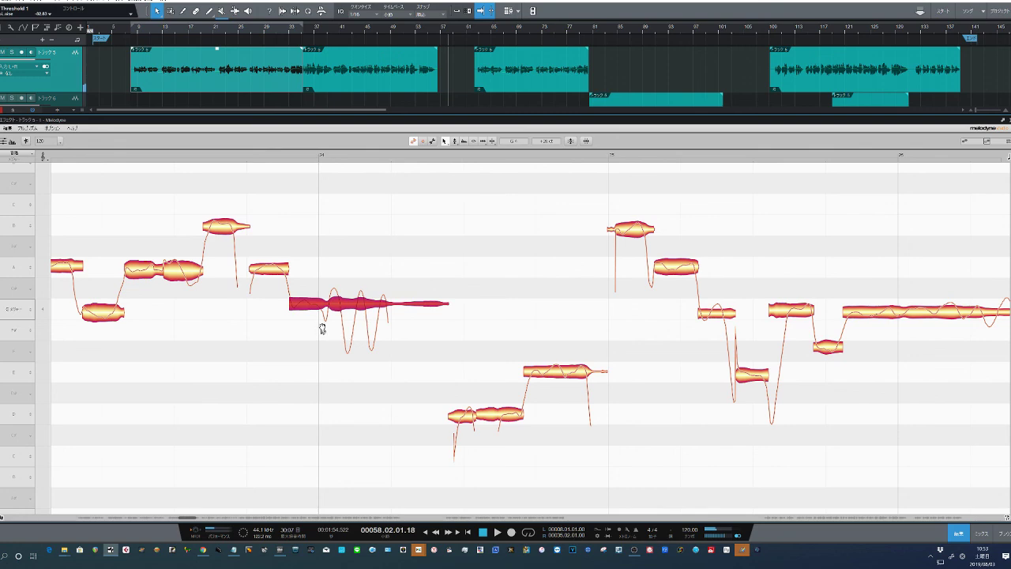
# Step: Examine the pitch curves of the earlier vocal notes in bars 21 to 23
pyautogui.moveTo(293, 329); pyautogui.dragTo(420, 329)
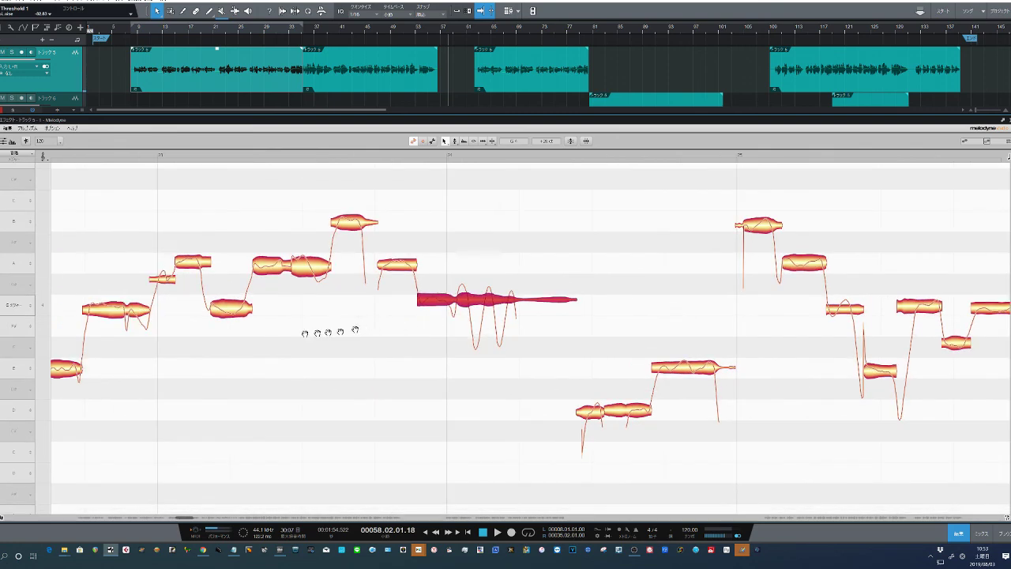
pyautogui.moveTo(276, 334); pyautogui.dragTo(448, 321)
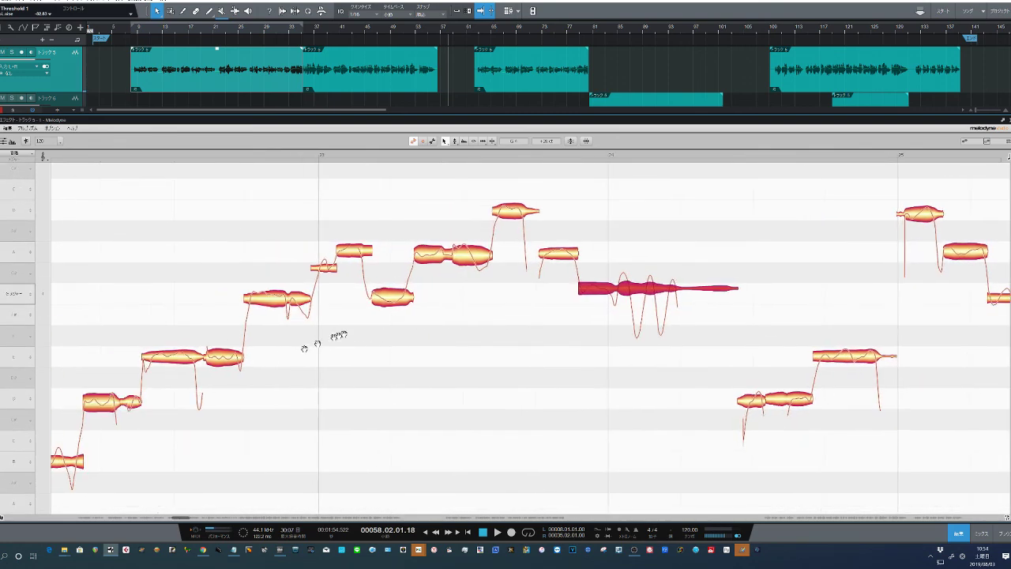
pyautogui.moveTo(316, 344); pyautogui.dragTo(403, 298)
pyautogui.moveTo(399, 365); pyautogui.dragTo(491, 340)
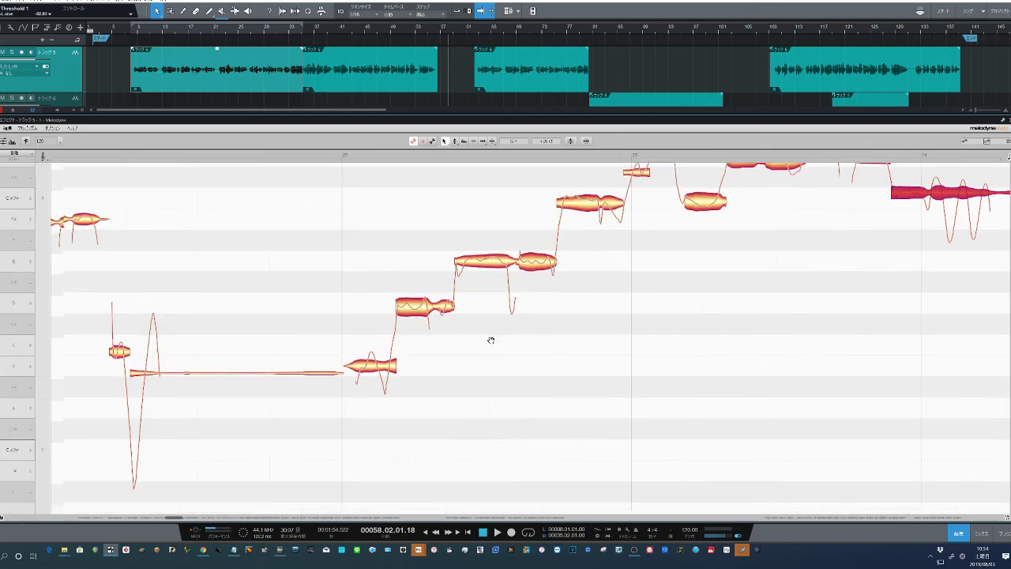